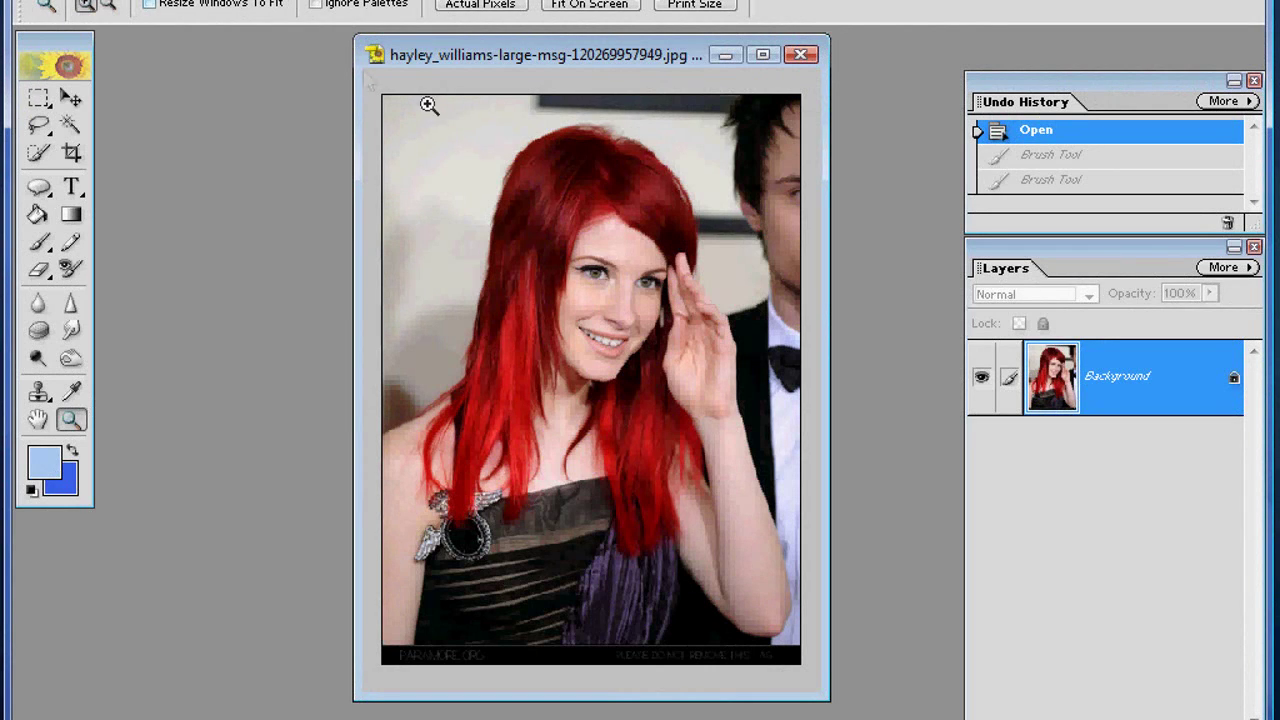
# Zoom in once on the portrait photo with the Zoom tool so it fills the window.
pyautogui.click(589, 289)
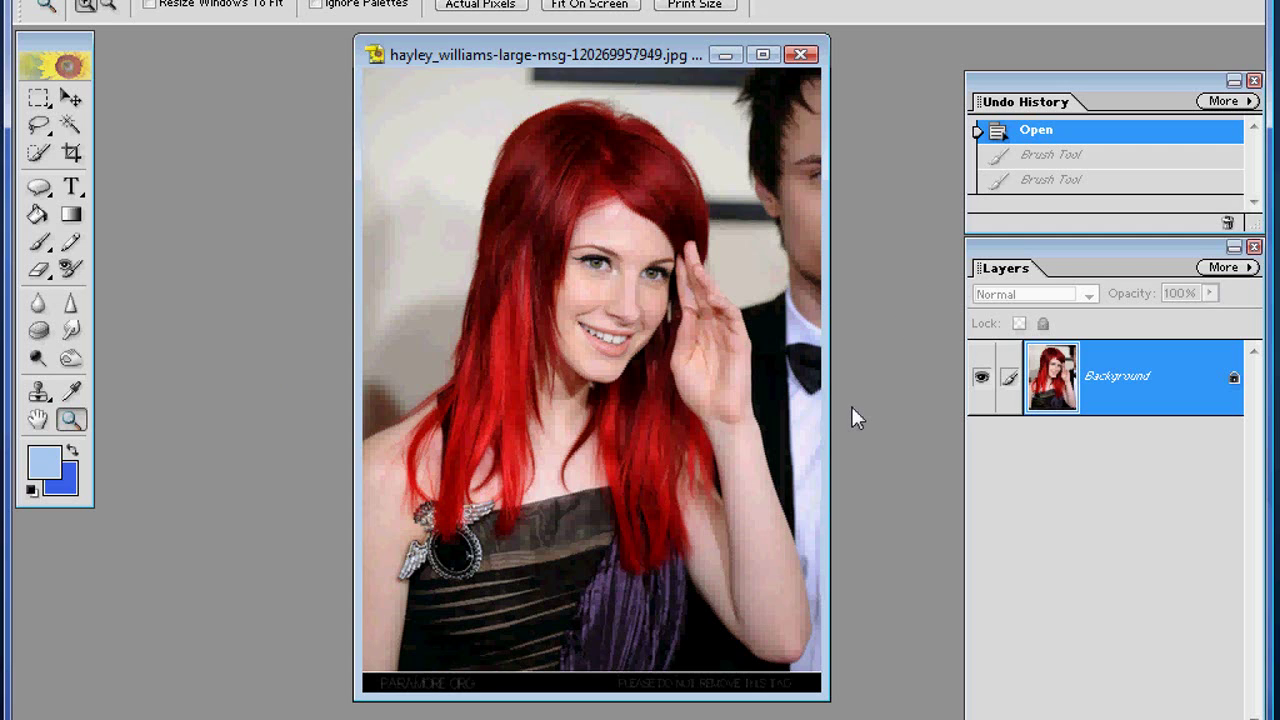
pyautogui.click(598, 292)
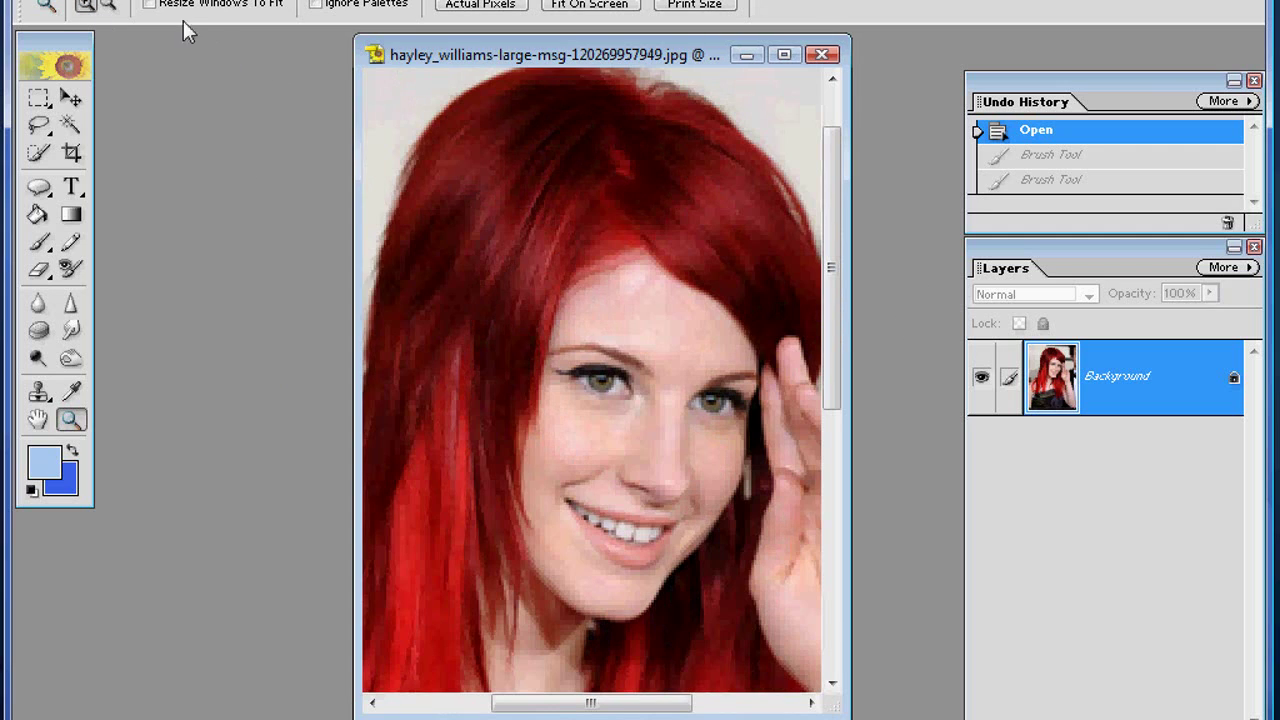
pyautogui.click(108, 5)
pyautogui.click(540, 305)
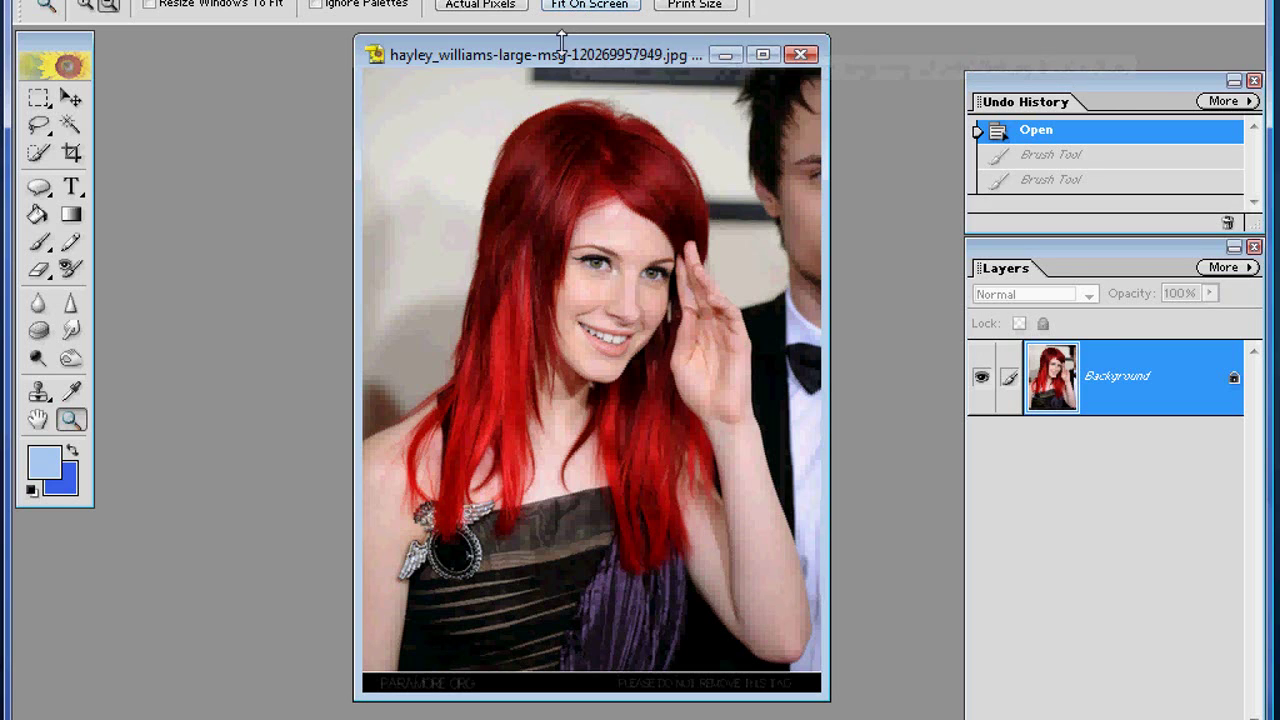
pyautogui.moveTo(559, 45)
pyautogui.mouseDown()
pyautogui.moveTo(595, 32)
pyautogui.moveTo(548, 57)
pyautogui.mouseUp()
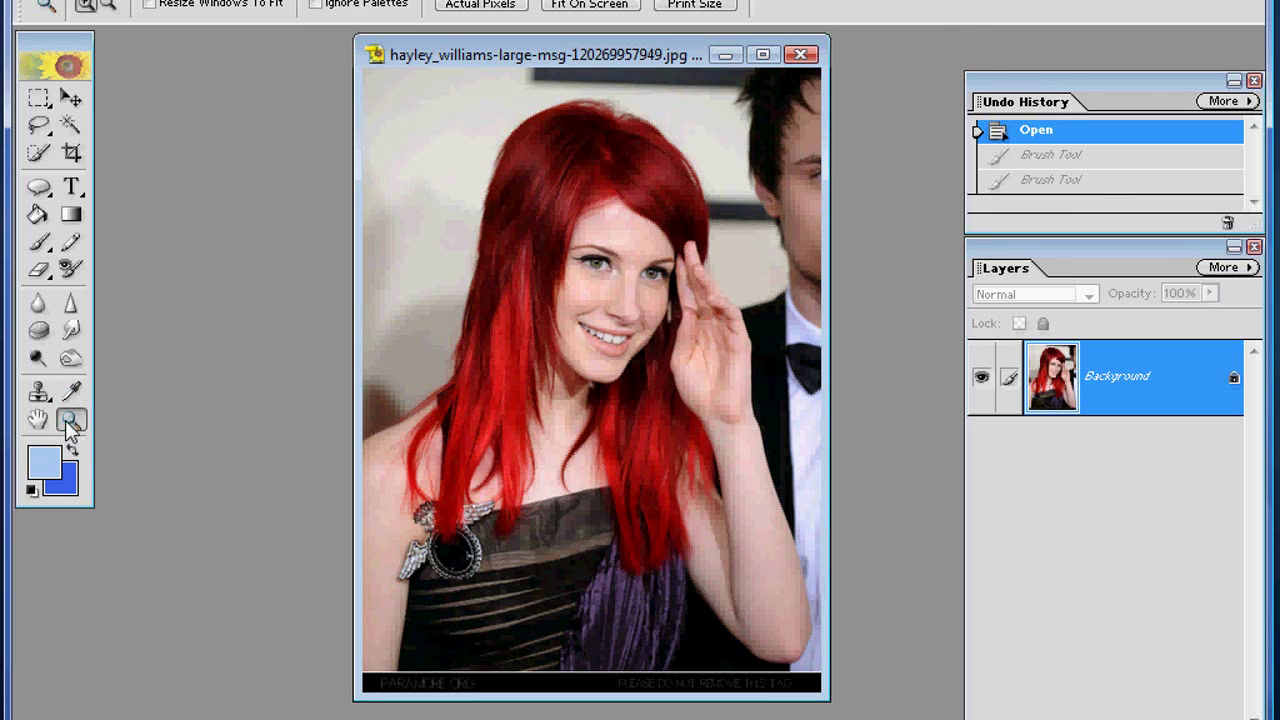
# Zoom in four times on the left-hand eye, then swap the foreground and background colours.
pyautogui.click(594, 265)
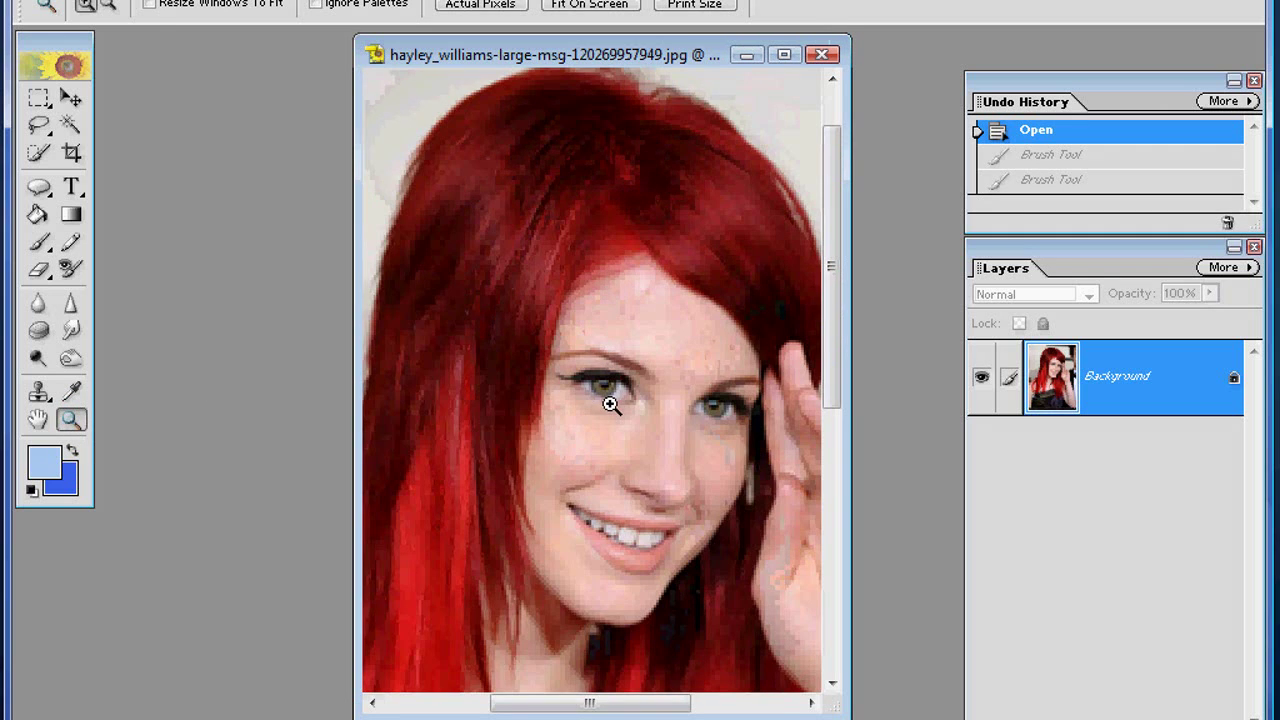
pyautogui.click(608, 403)
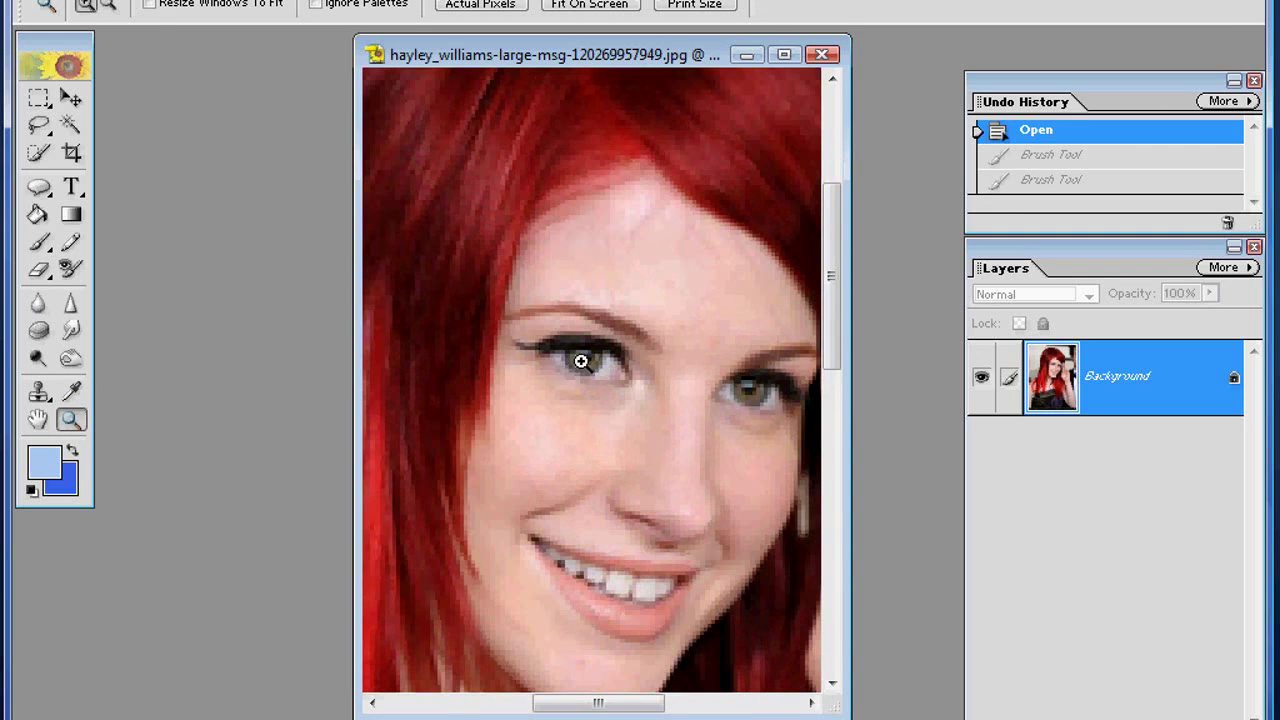
pyautogui.click(580, 360)
pyautogui.click(607, 386)
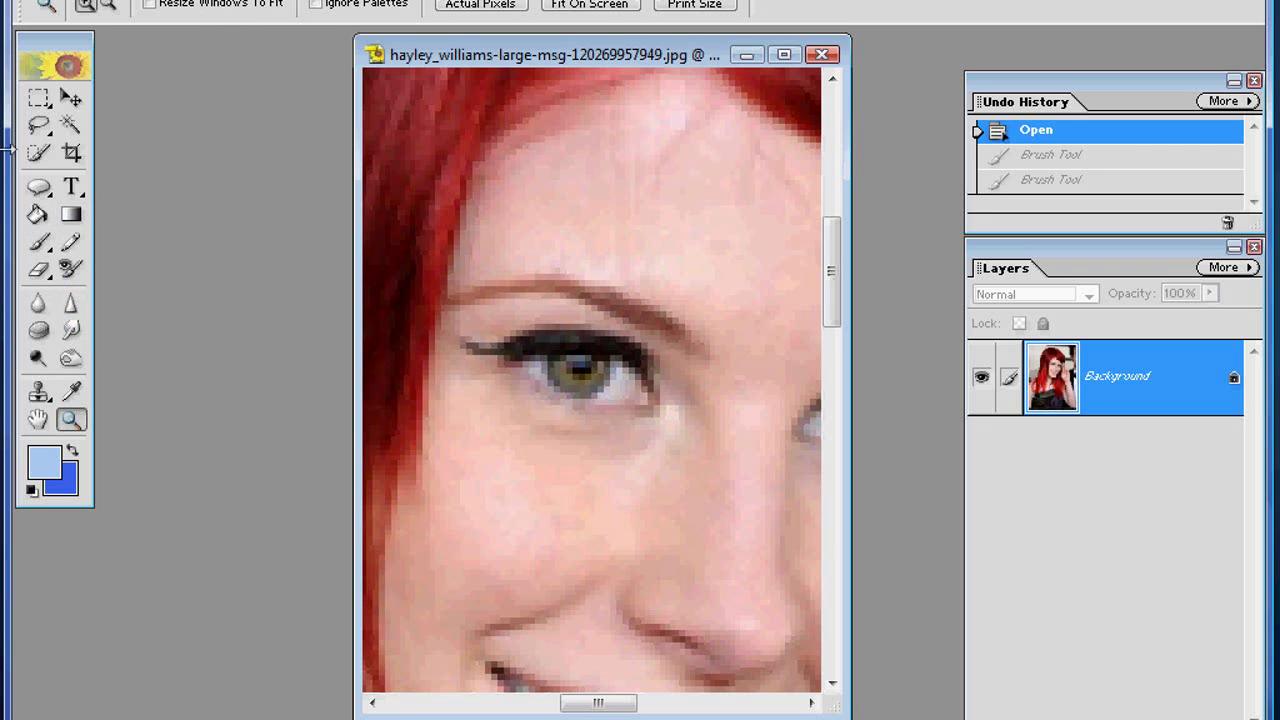
pyautogui.click(68, 453)
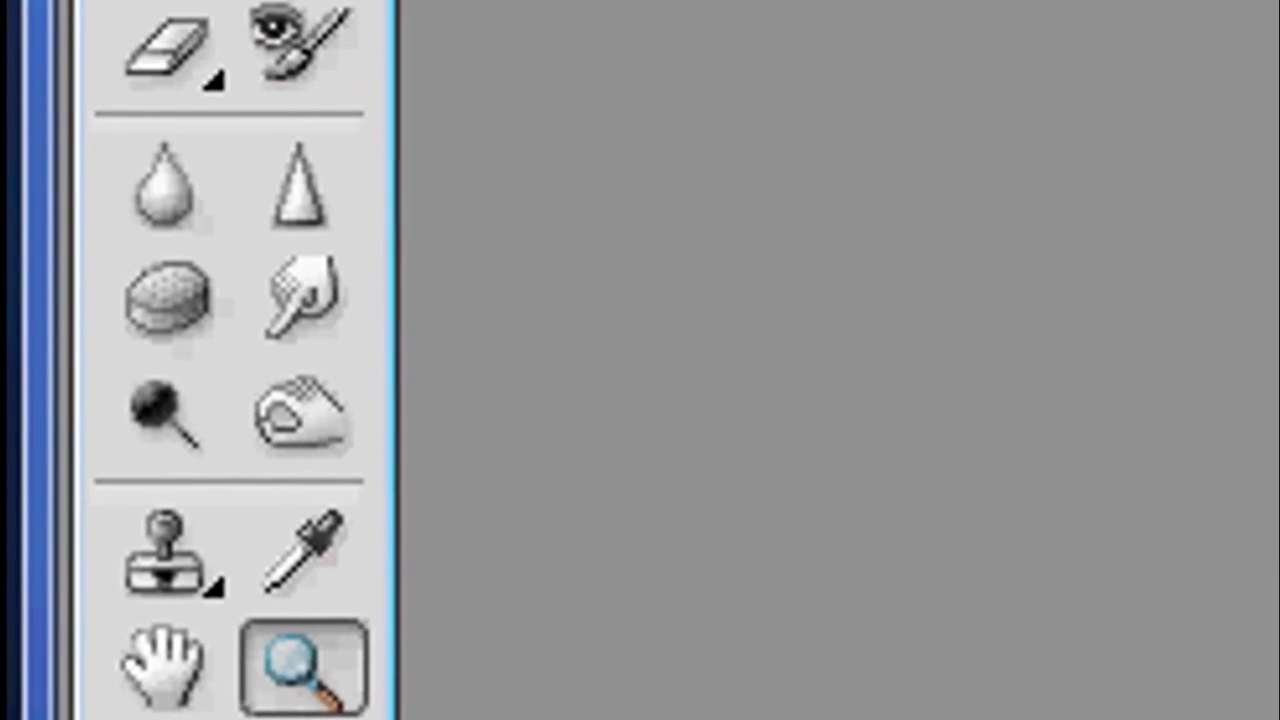
# Pick the Brush tool and create a 'Background copy' layer above Layer 0.
pyautogui.click(150, 372)
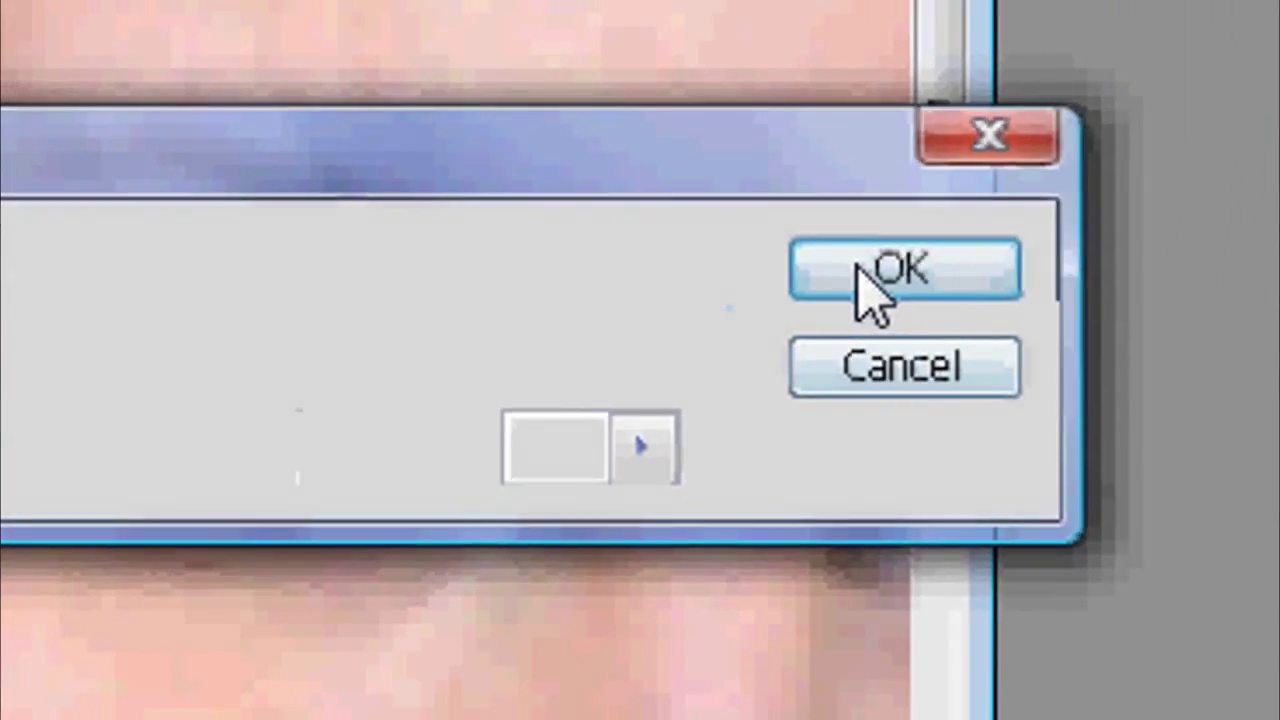
pyautogui.click(794, 180)
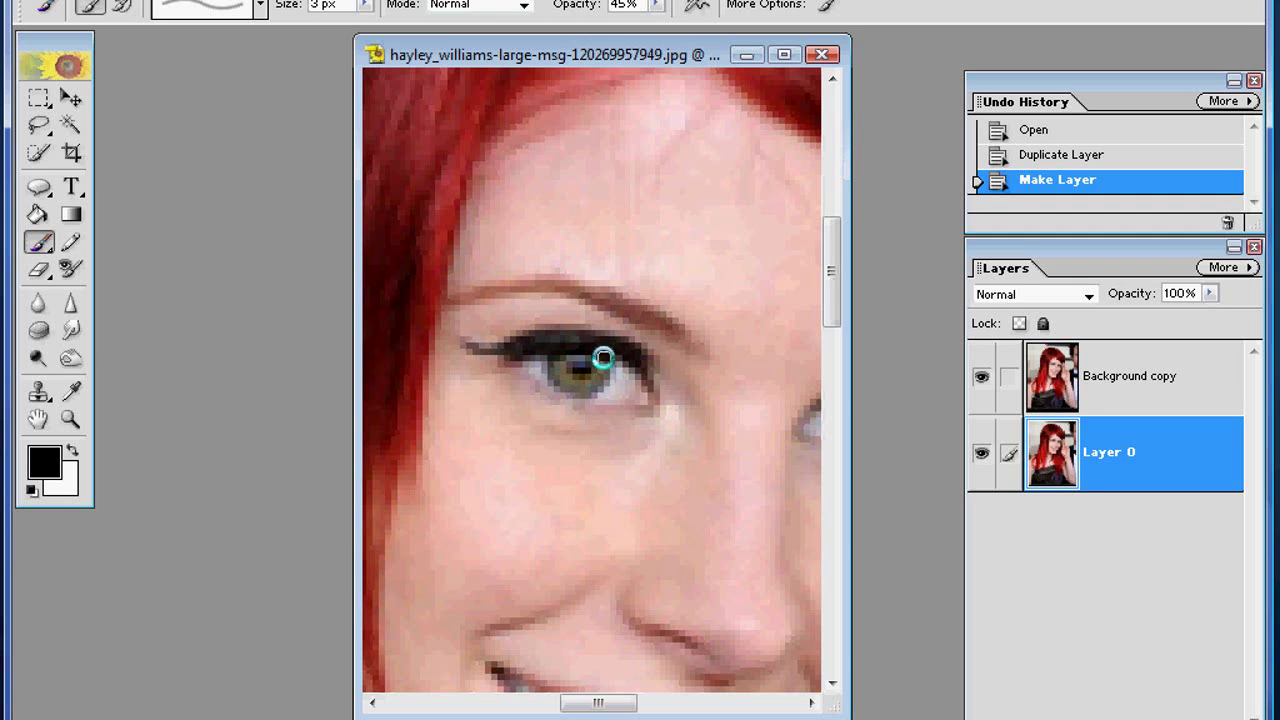
# Set the foreground colour to a vivid medium blue, about H208 S79 B89 (R47 G145 B227).
pyautogui.click(44, 463)
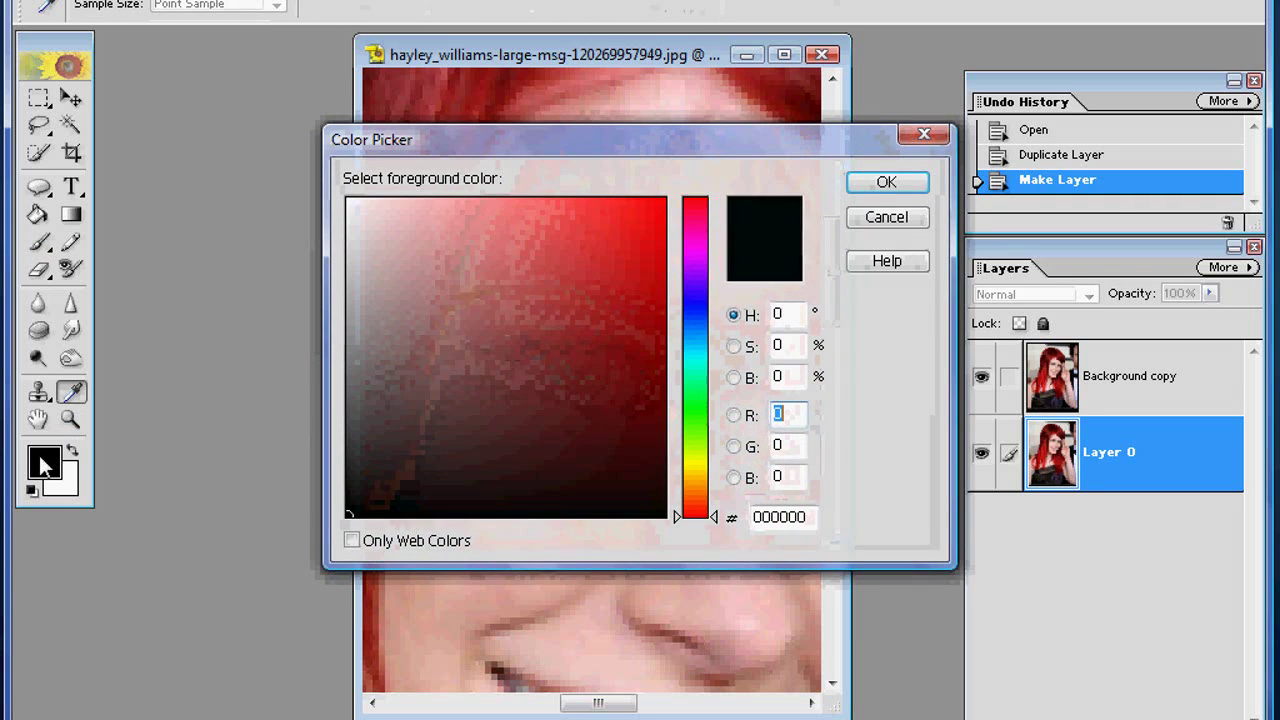
pyautogui.click(885, 217)
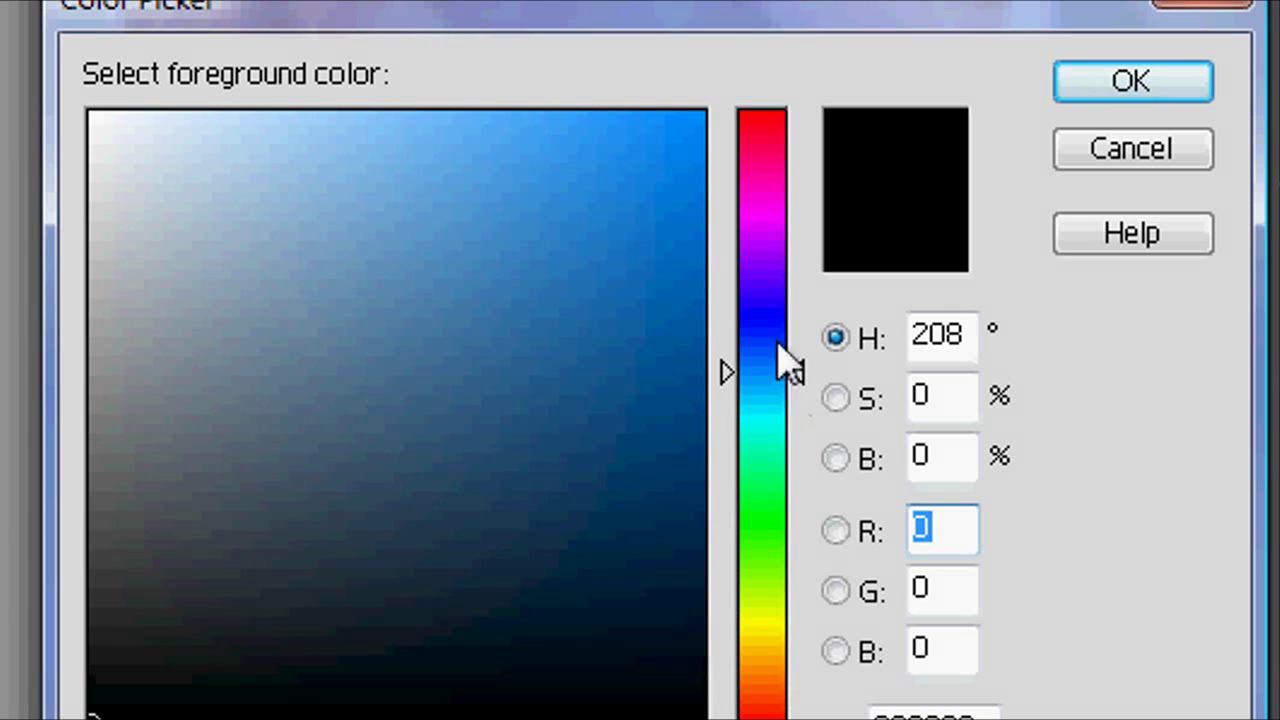
pyautogui.moveTo(697, 172)
pyautogui.mouseDown()
pyautogui.moveTo(640, 134)
pyautogui.moveTo(521, 247)
pyautogui.moveTo(586, 289)
pyautogui.moveTo(706, 203)
pyautogui.moveTo(718, 172)
pyautogui.mouseUp()
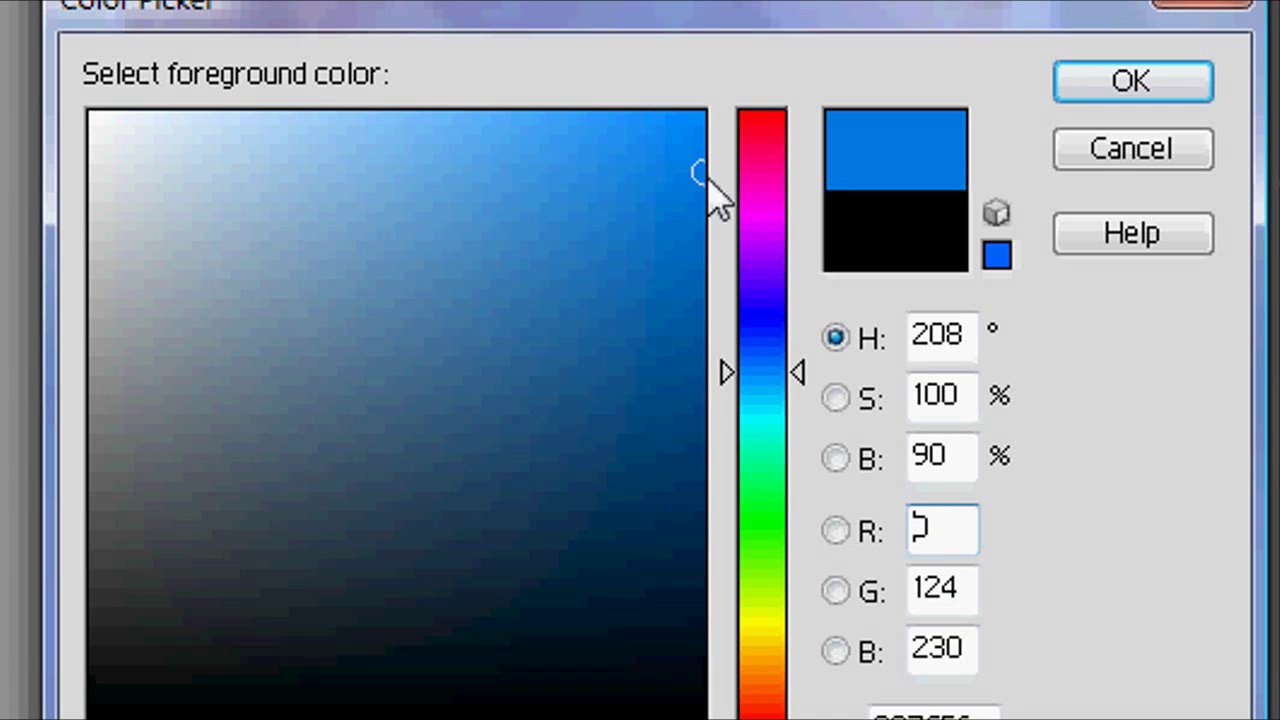
pyautogui.click(660, 141)
pyautogui.moveTo(660, 141)
pyautogui.mouseDown()
pyautogui.moveTo(577, 131)
pyautogui.moveTo(637, 206)
pyautogui.moveTo(576, 210)
pyautogui.moveTo(576, 179)
pyautogui.mouseUp()
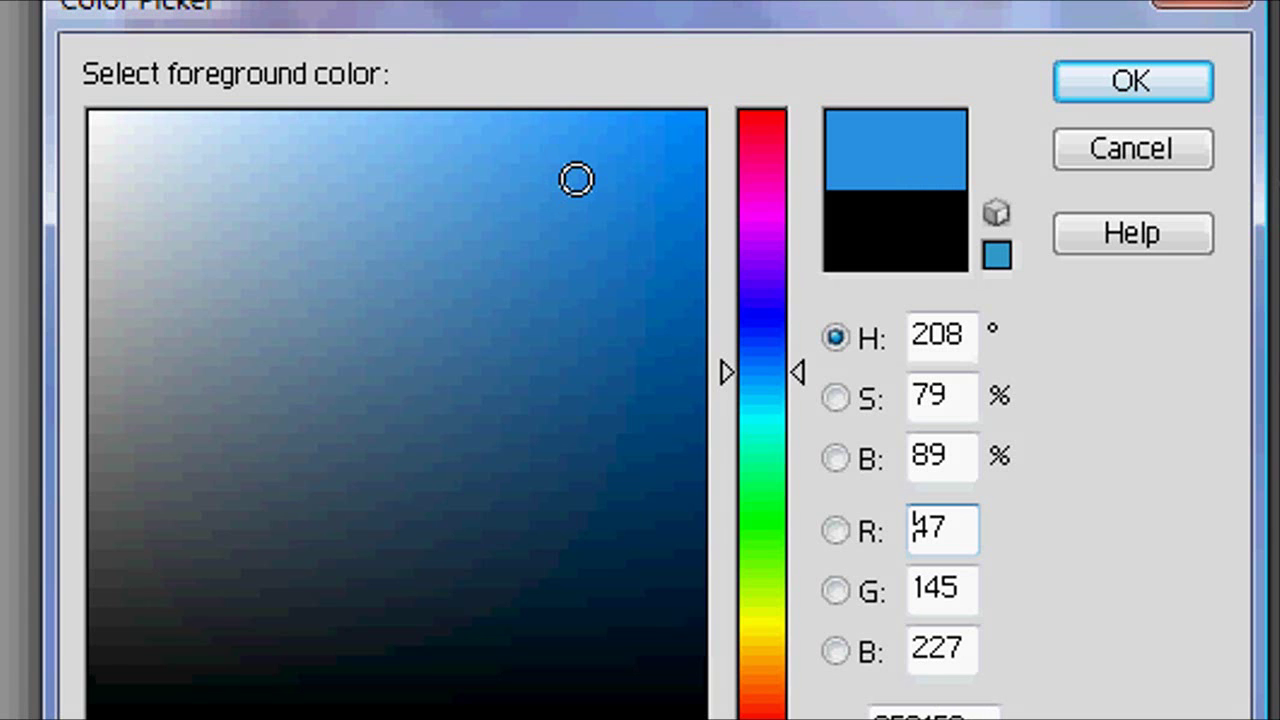
pyautogui.click(1066, 90)
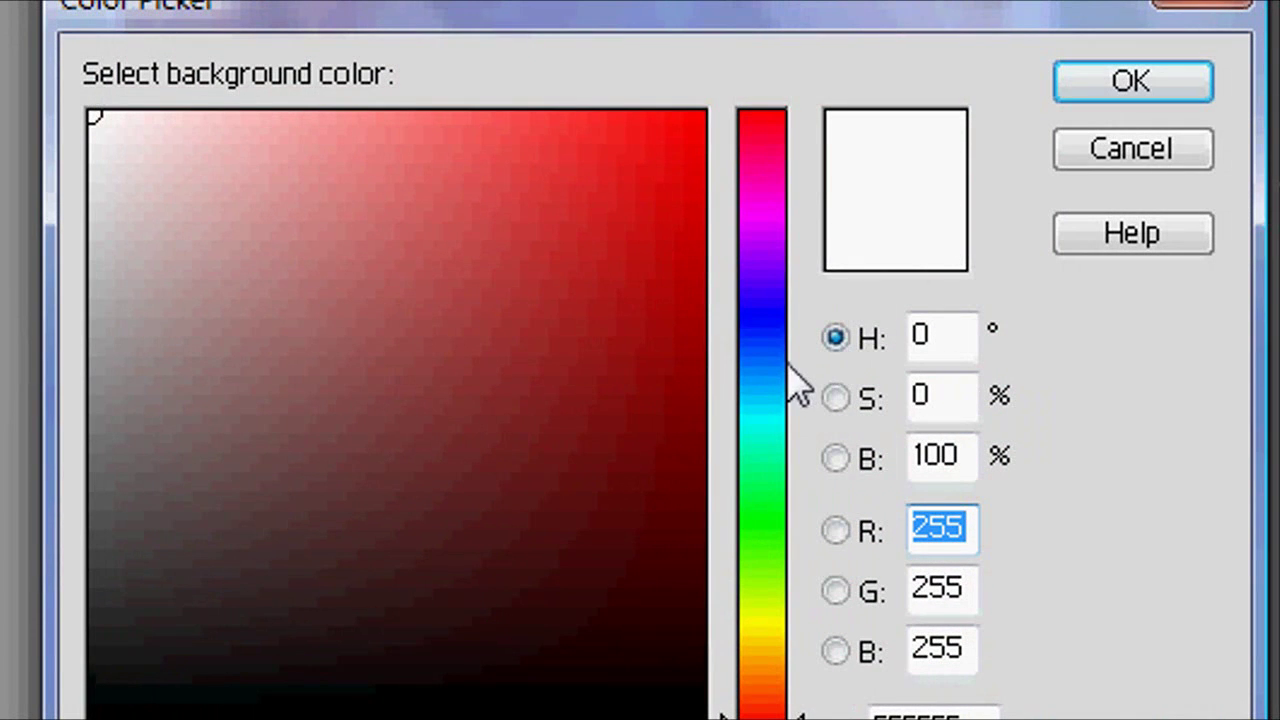
# Set the background colour to a pale light blue at hue 212, about R160 G201 B247.
pyautogui.click(781, 362)
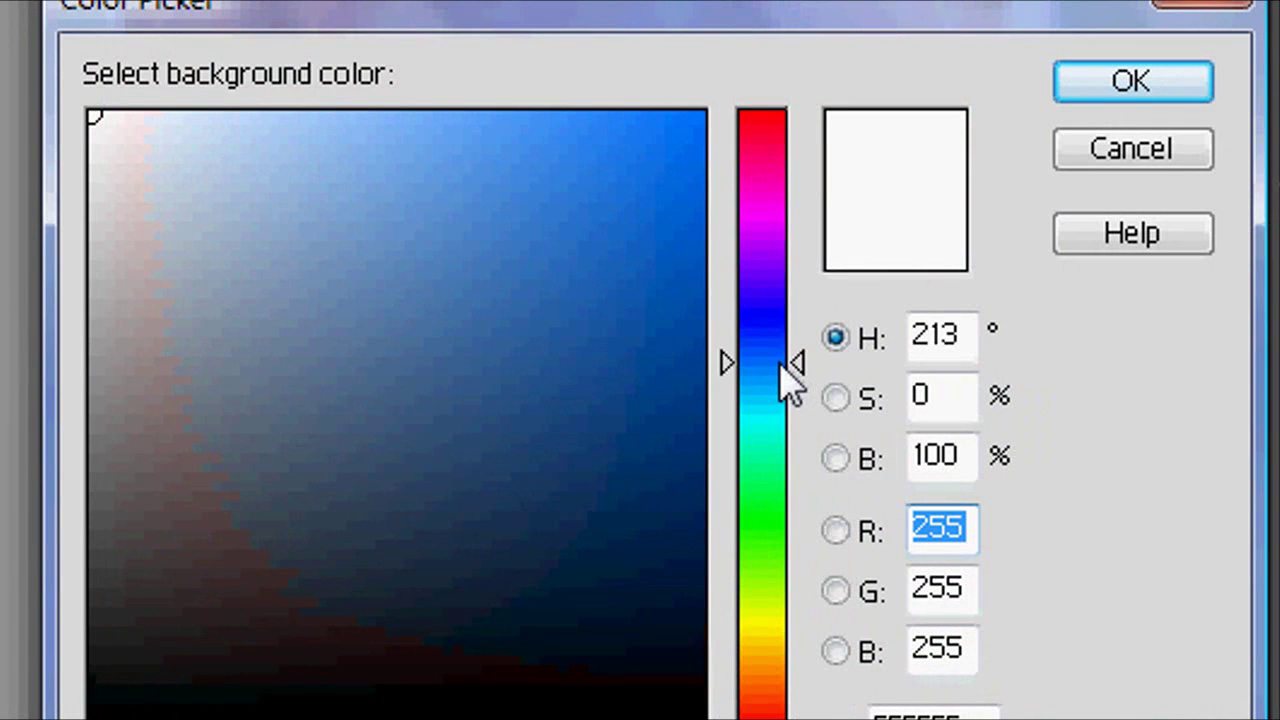
pyautogui.click(781, 363)
pyautogui.click(328, 121)
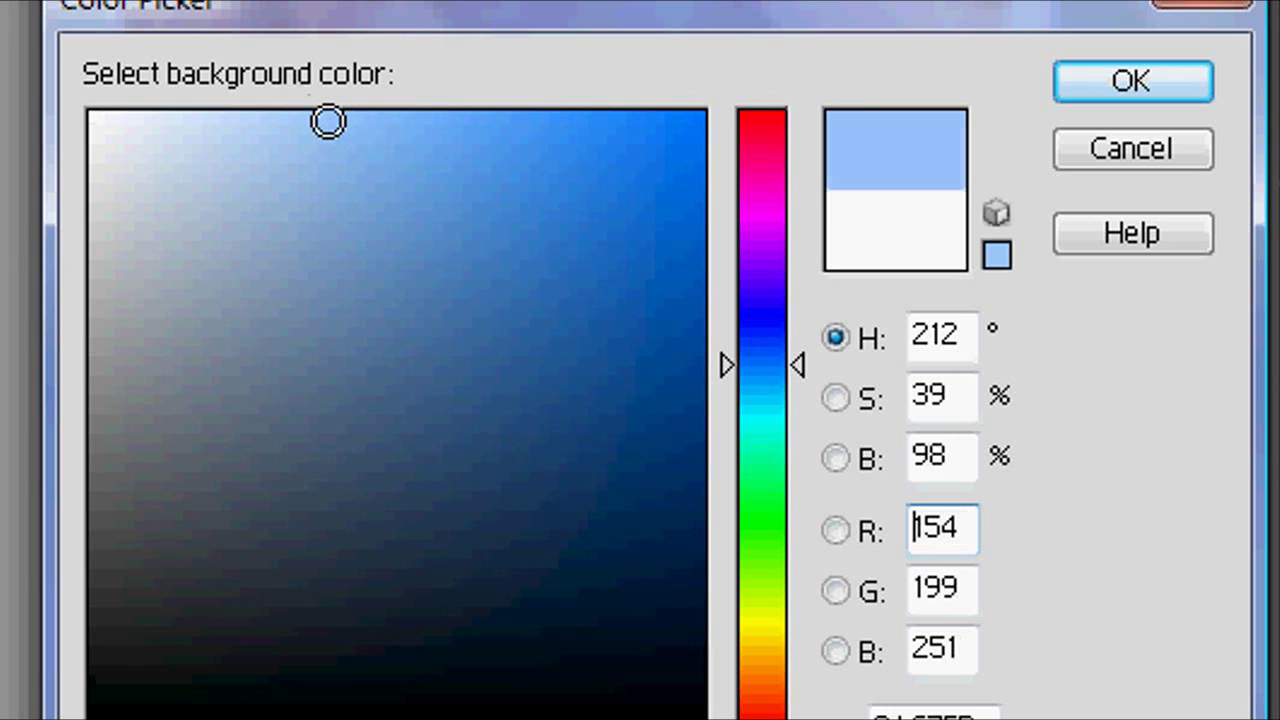
pyautogui.click(348, 200)
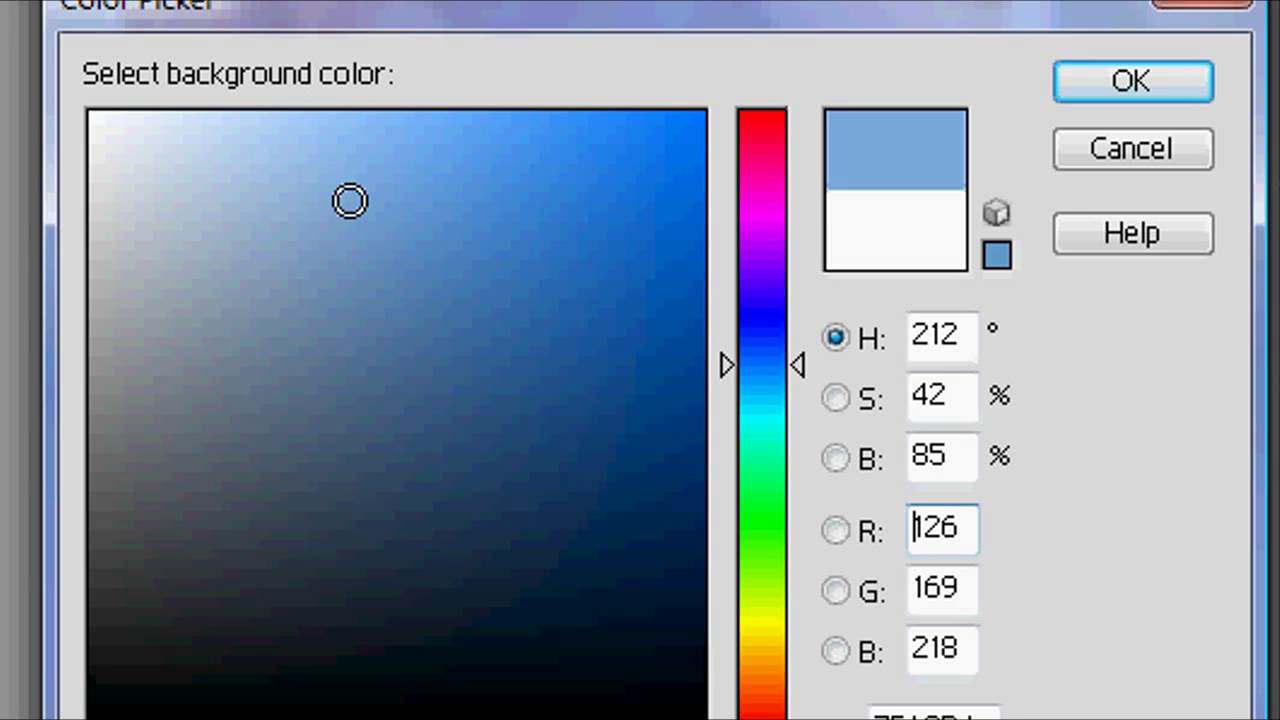
pyautogui.click(320, 120)
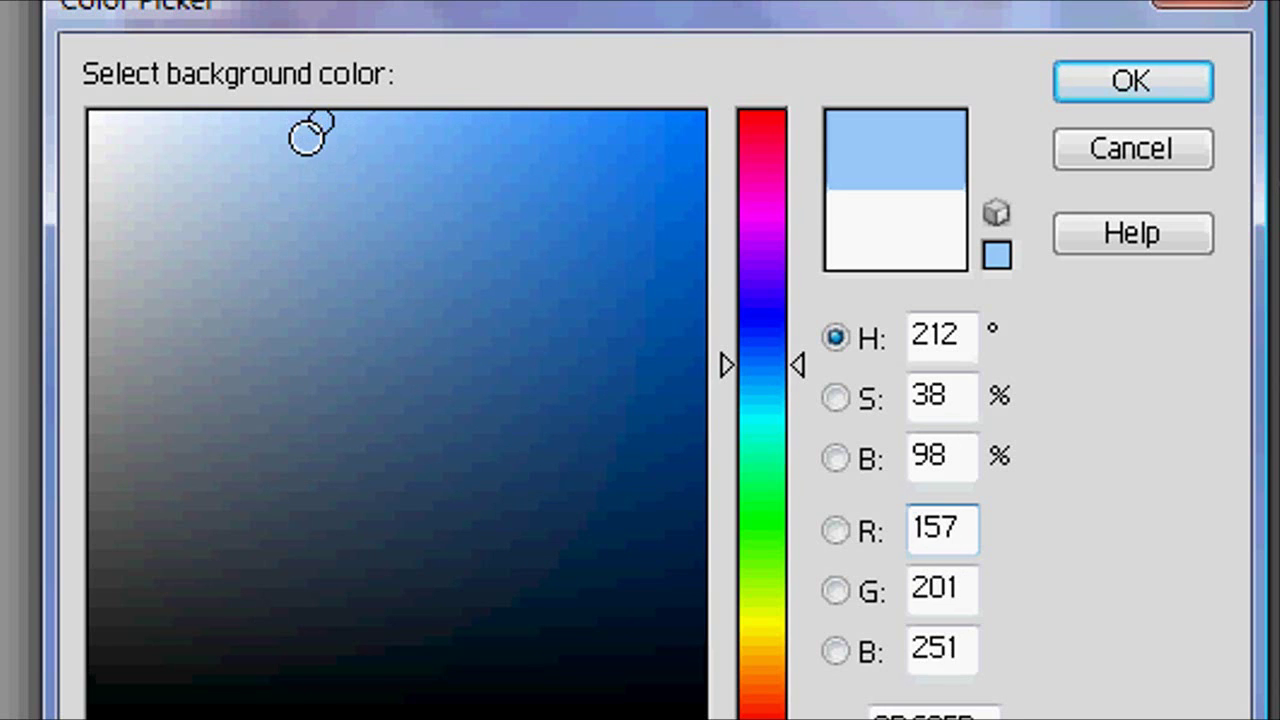
pyautogui.click(308, 130)
pyautogui.click(1118, 92)
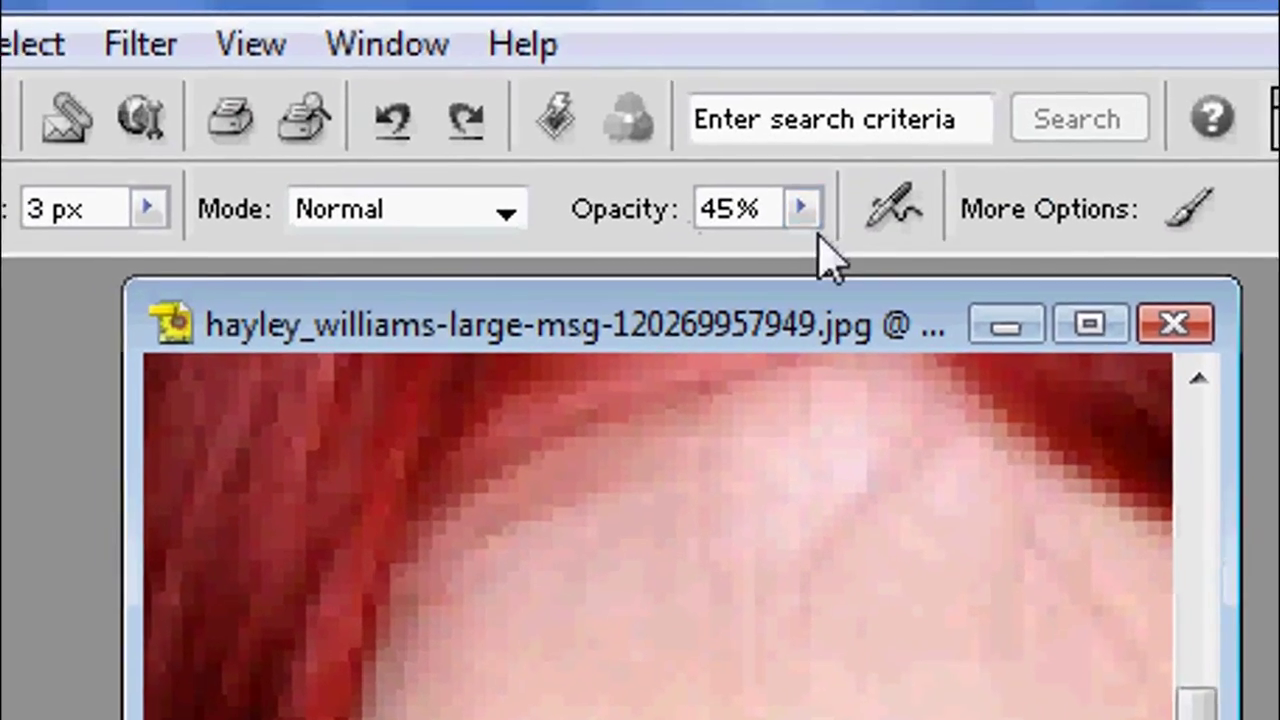
# Raise brush opacity to 75% and paint vivid blue over the left eye's iris.
pyautogui.click(800, 206)
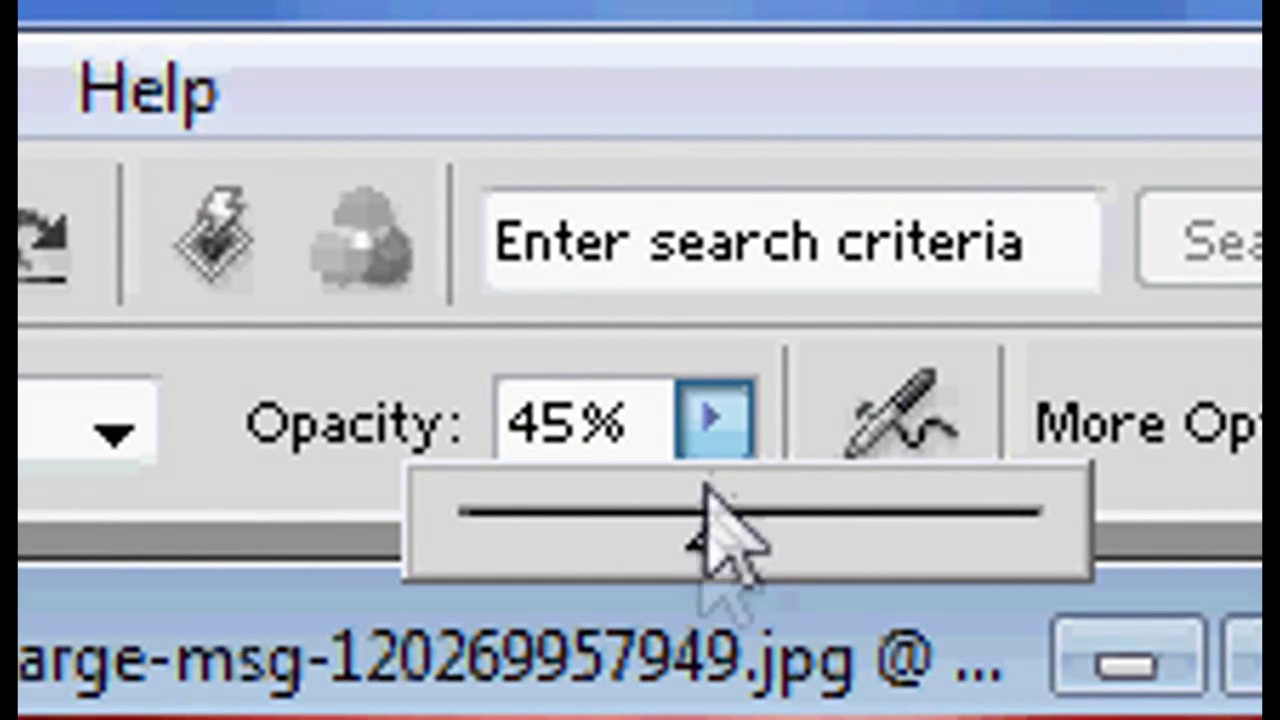
pyautogui.moveTo(758, 362); pyautogui.dragTo(763, 390)
pyautogui.moveTo(712, 545); pyautogui.dragTo(888, 522)
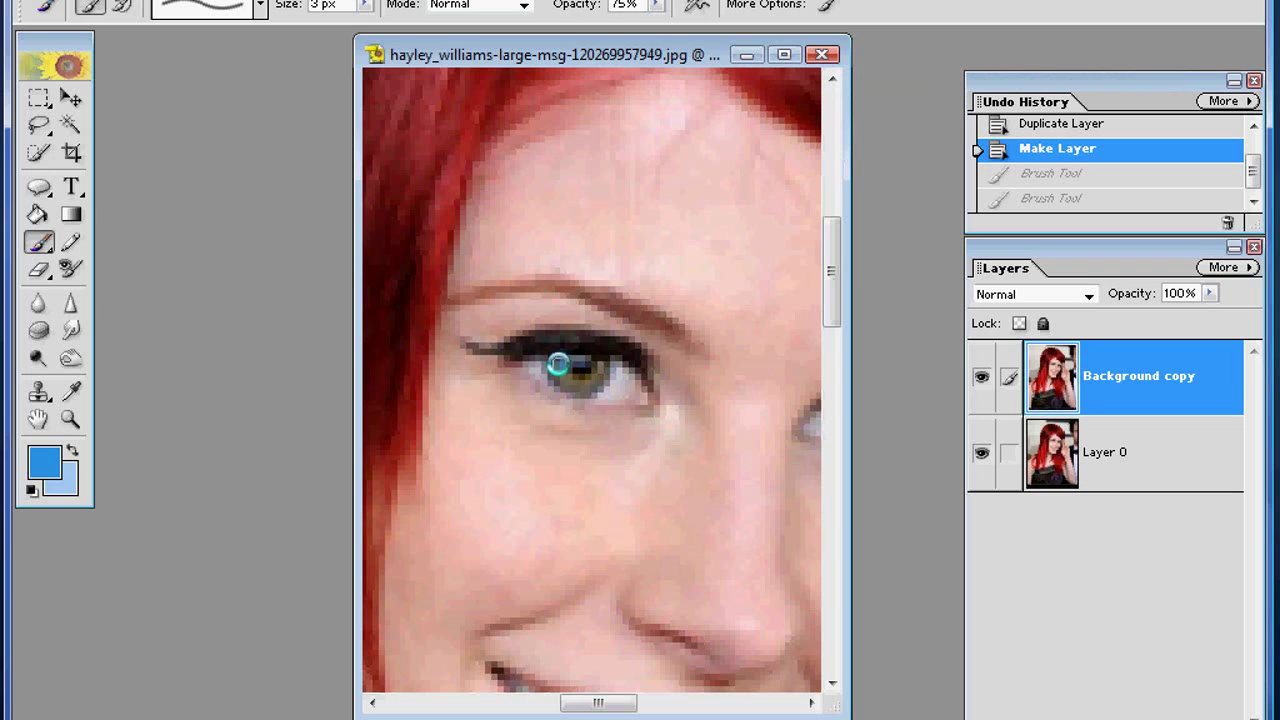
pyautogui.moveTo(558, 370)
pyautogui.mouseDown()
pyautogui.moveTo(589, 381)
pyautogui.moveTo(599, 360)
pyautogui.mouseUp()
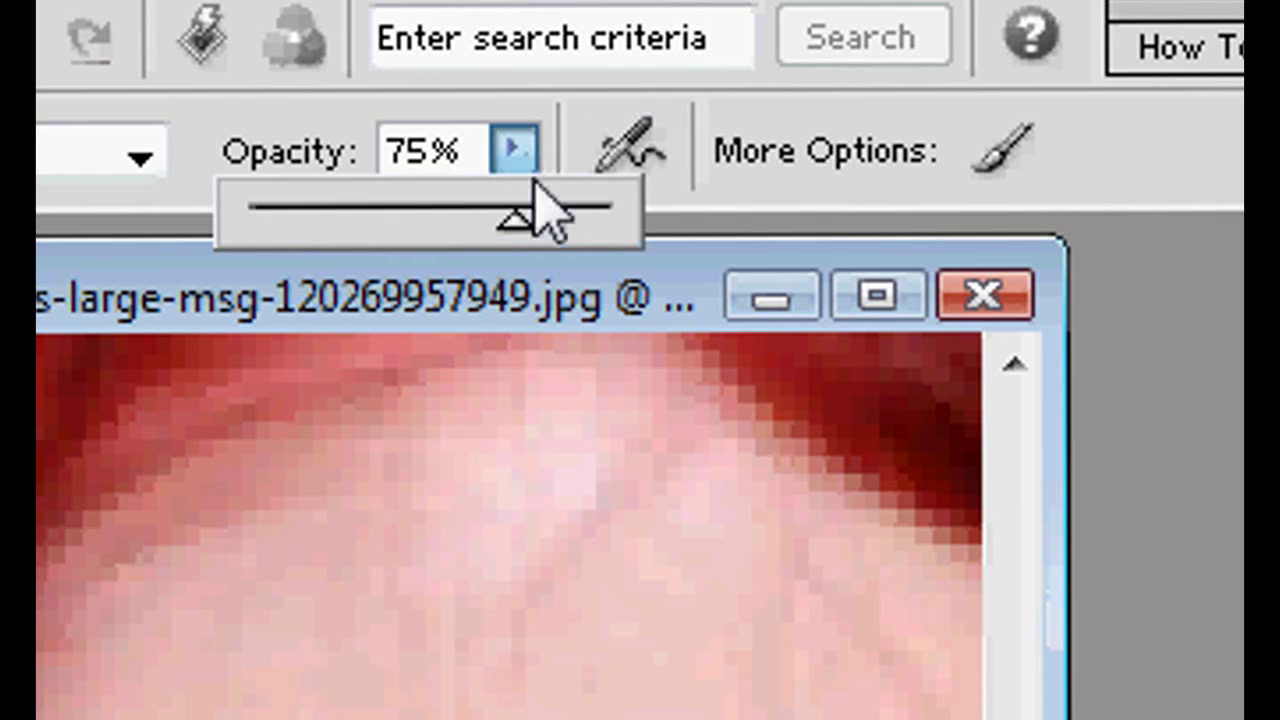
# Lower brush opacity to about 45% and brush light blue strokes over the iris.
pyautogui.moveTo(518, 225); pyautogui.dragTo(410, 222)
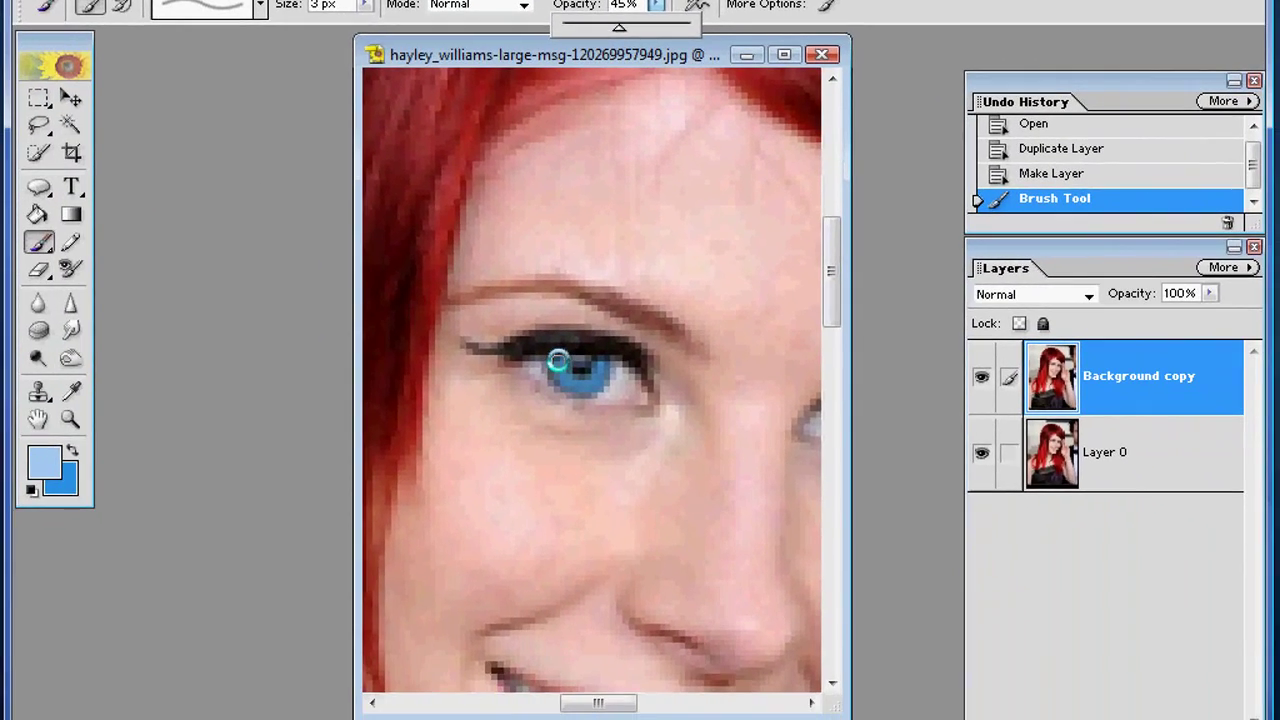
pyautogui.click(510, 522)
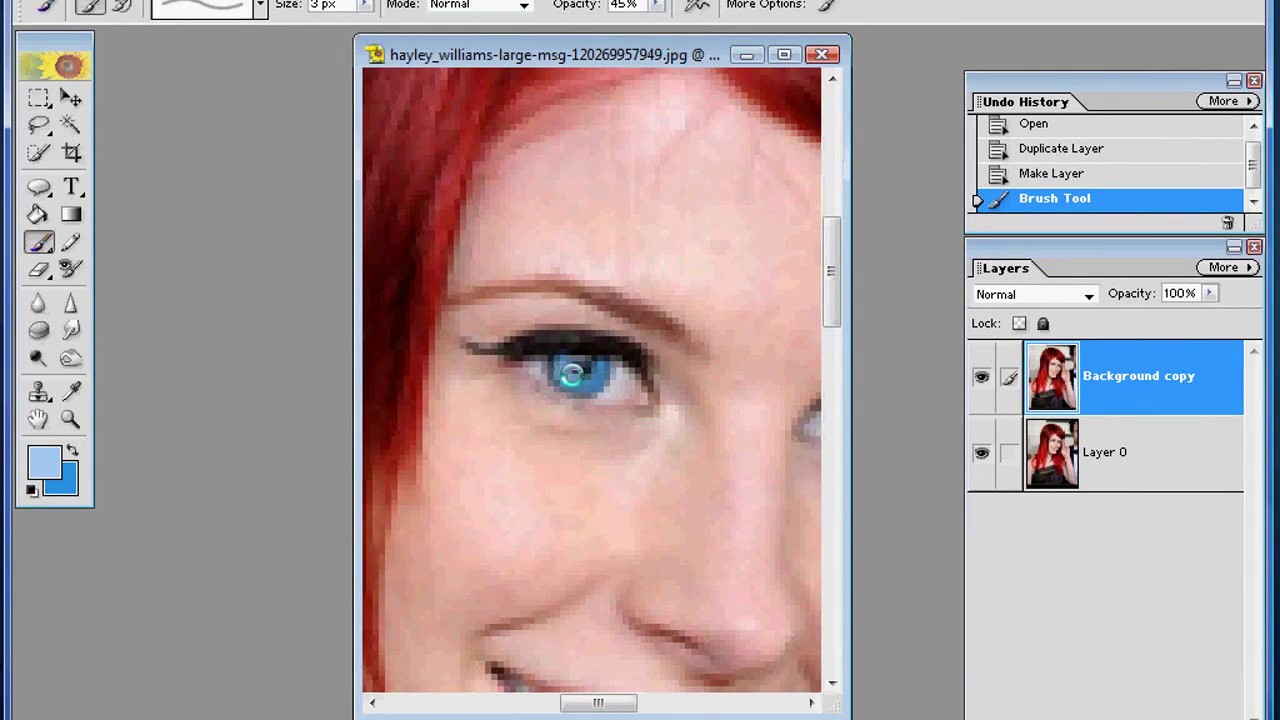
pyautogui.moveTo(571, 375); pyautogui.dragTo(602, 360)
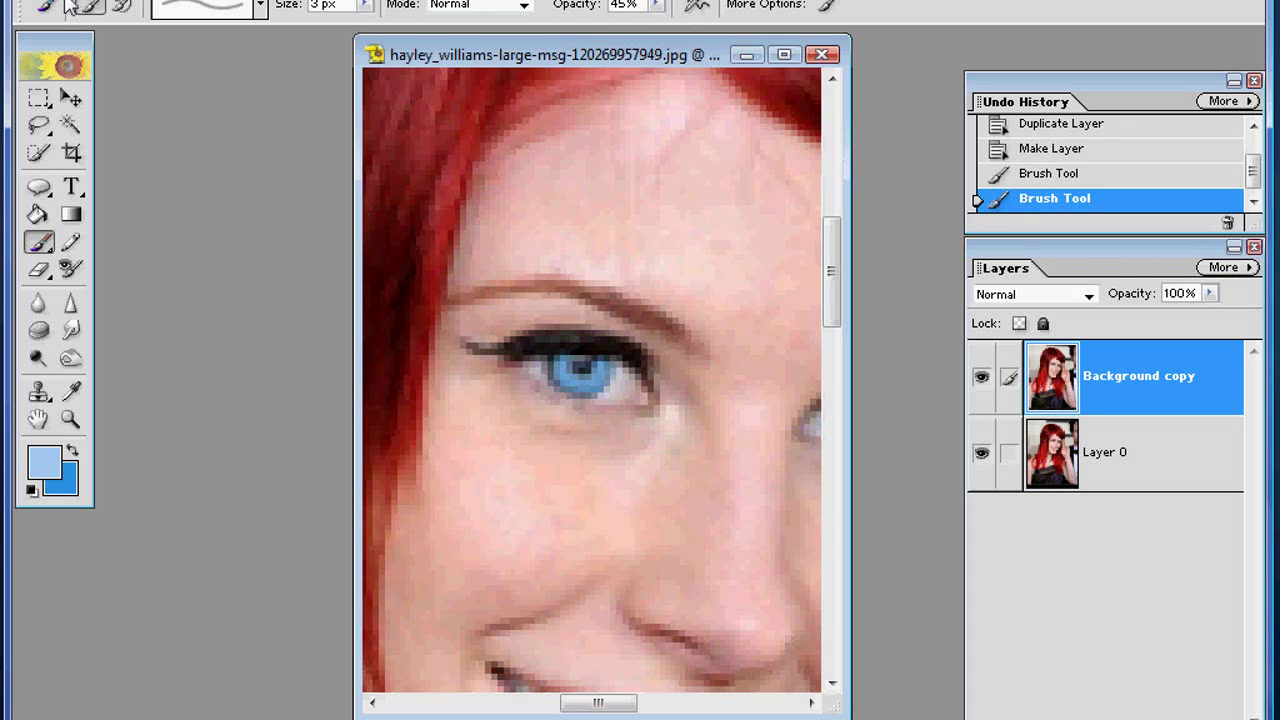
# Zoom out in two steps with the Zoom tool until the whole portrait is visible.
pyautogui.click(70, 420)
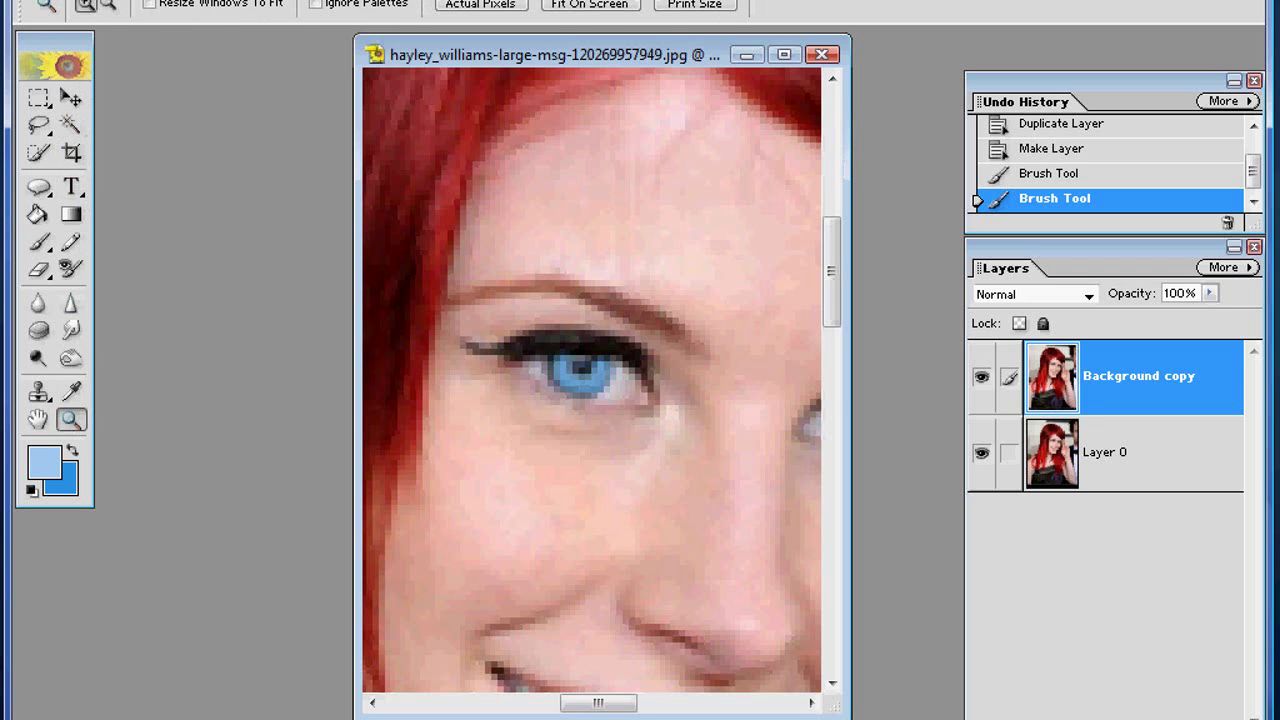
pyautogui.click(527, 374)
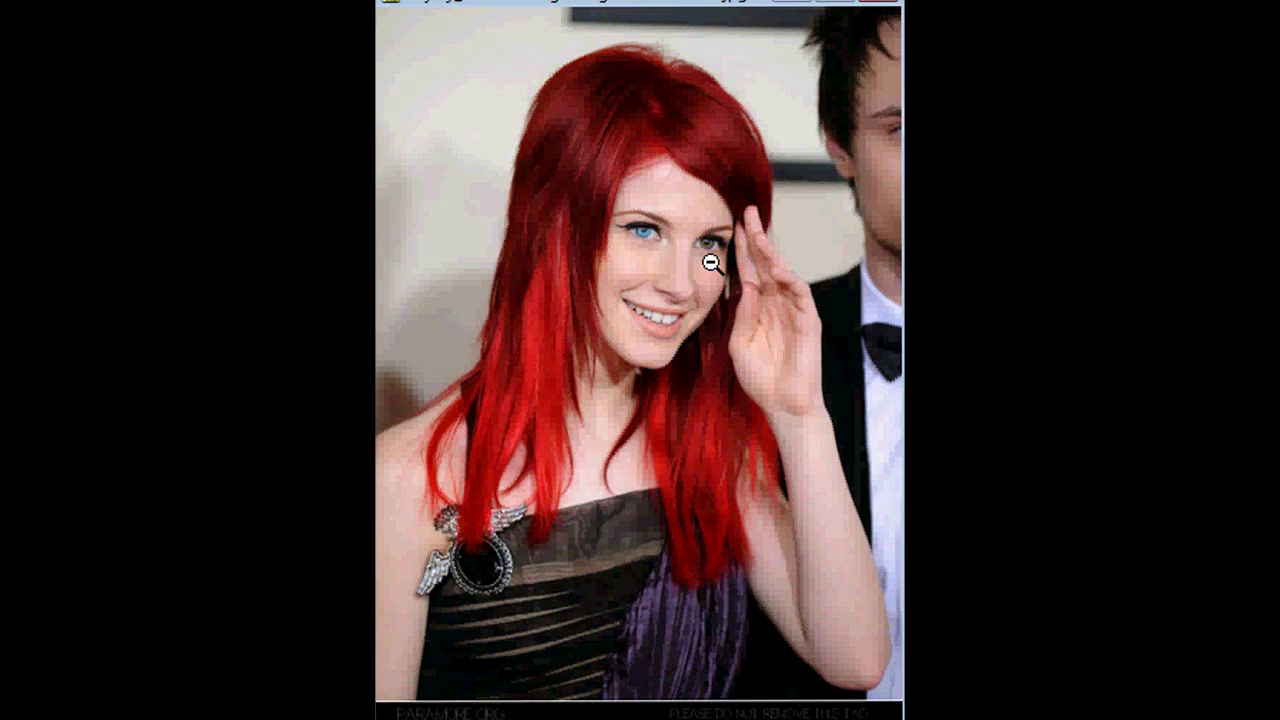
pyautogui.click(711, 263)
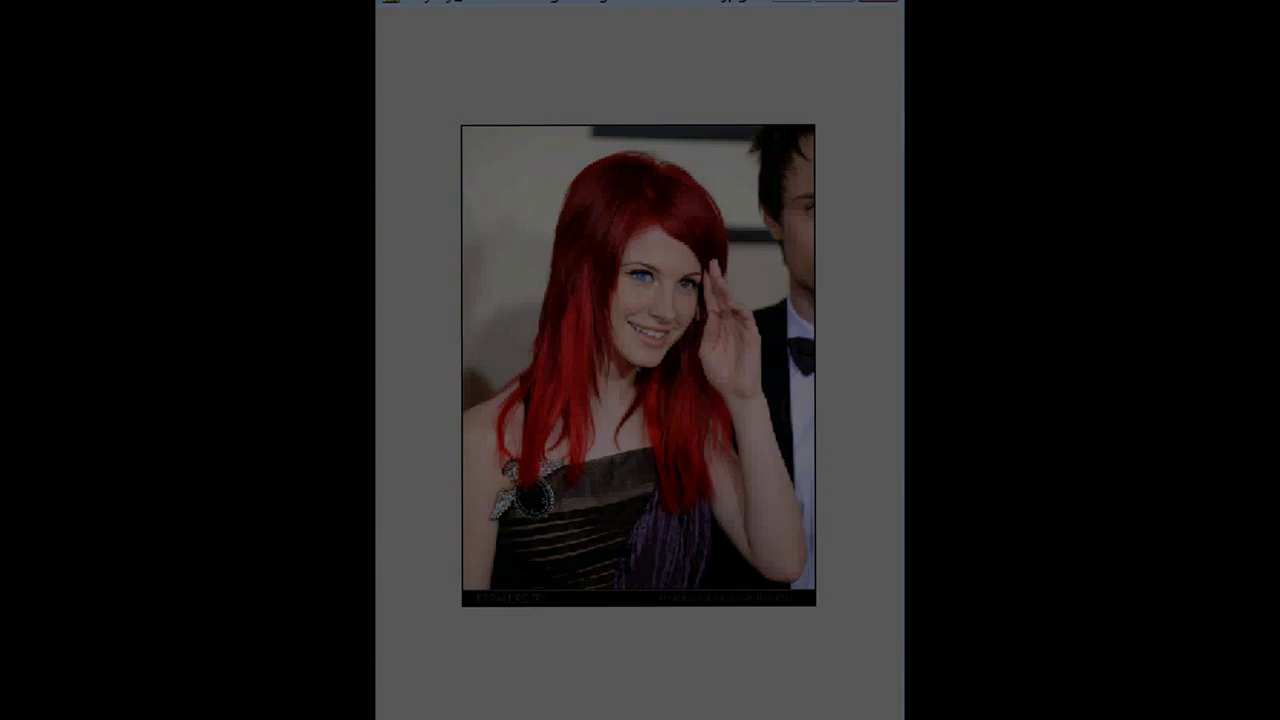